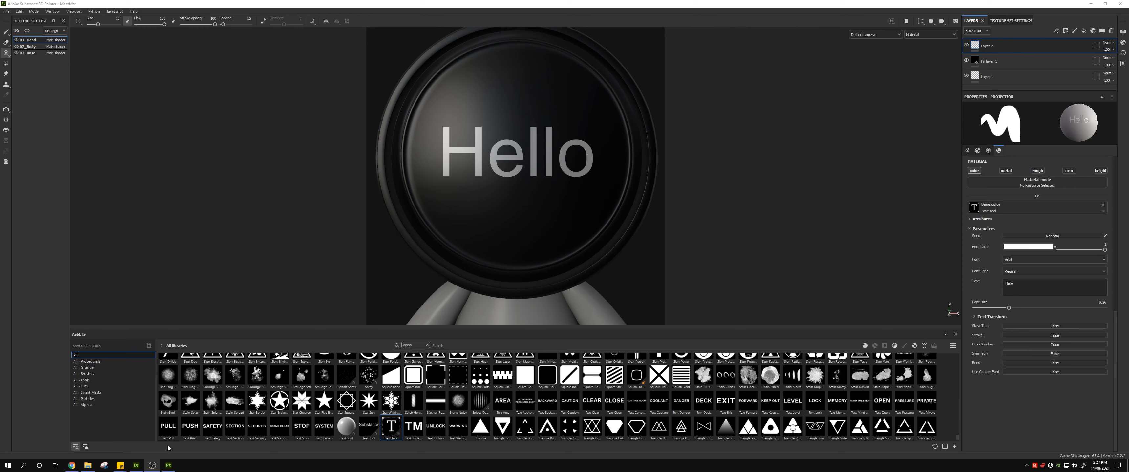
Step: Switch to Substance 3D Designer and create a new package with a Substance graph named Font from the Empty template
click(136, 465)
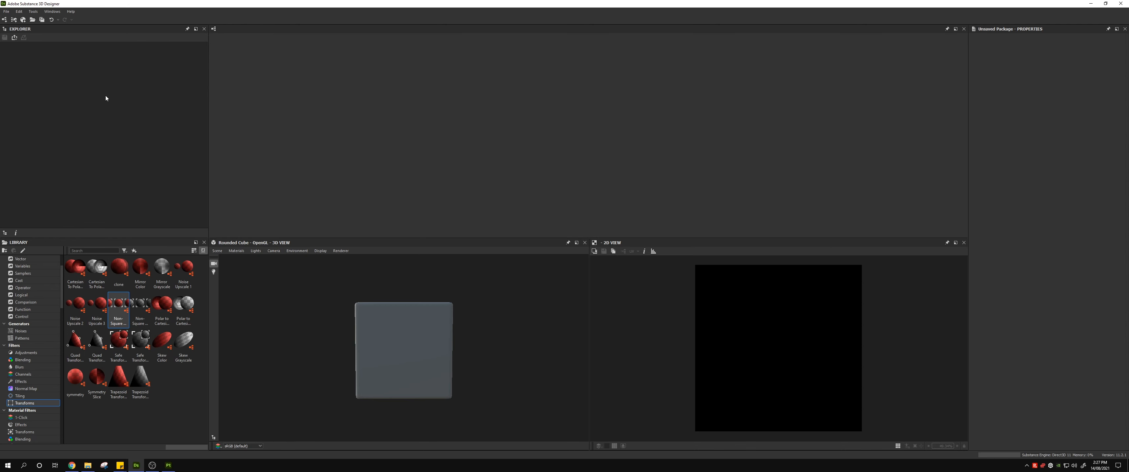
click(6, 11)
mouse_move(27, 19)
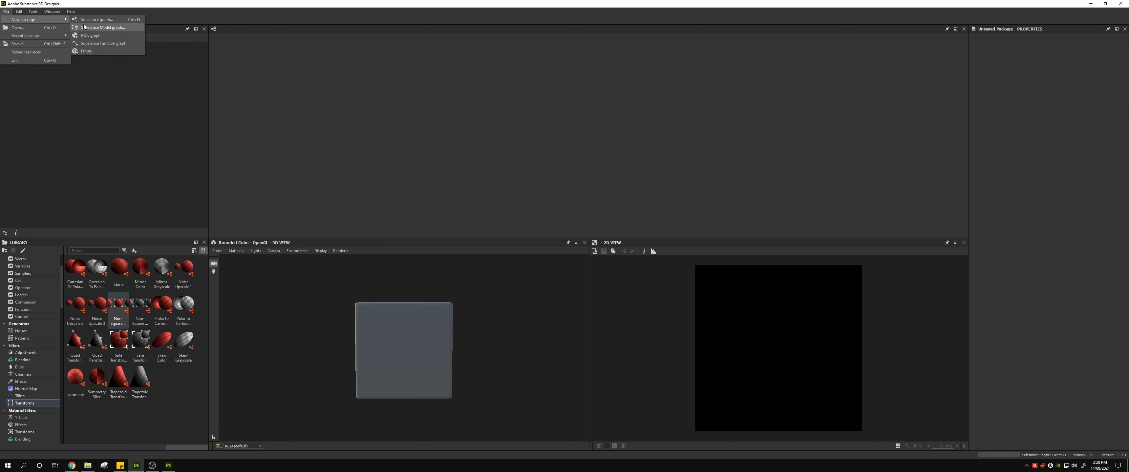
click(95, 19)
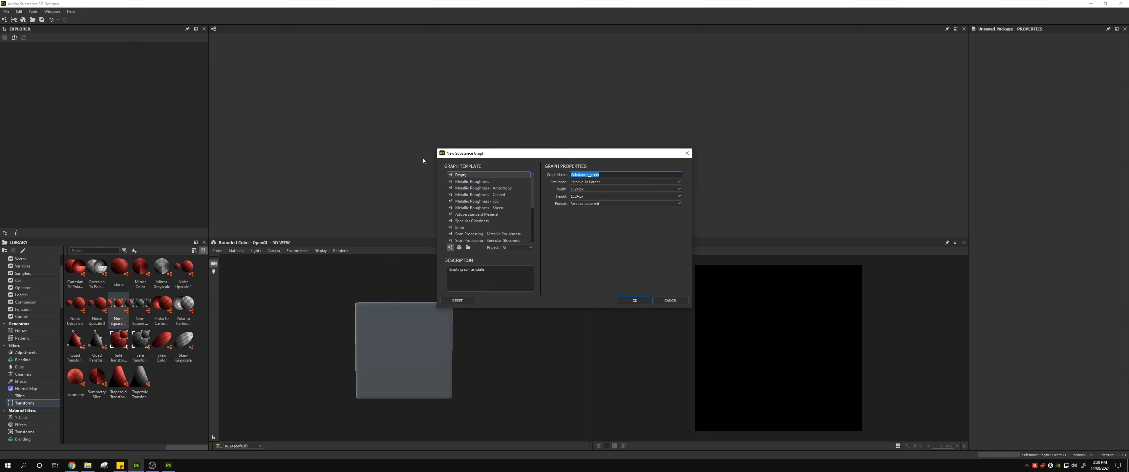
click(462, 175)
drag(600, 175, 563, 174)
text(Font)
click(581, 190)
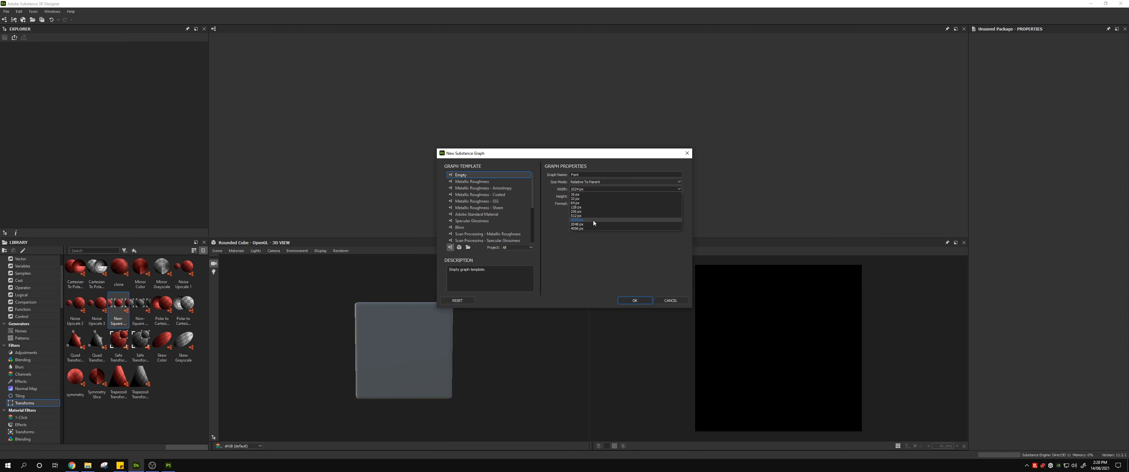
click(605, 271)
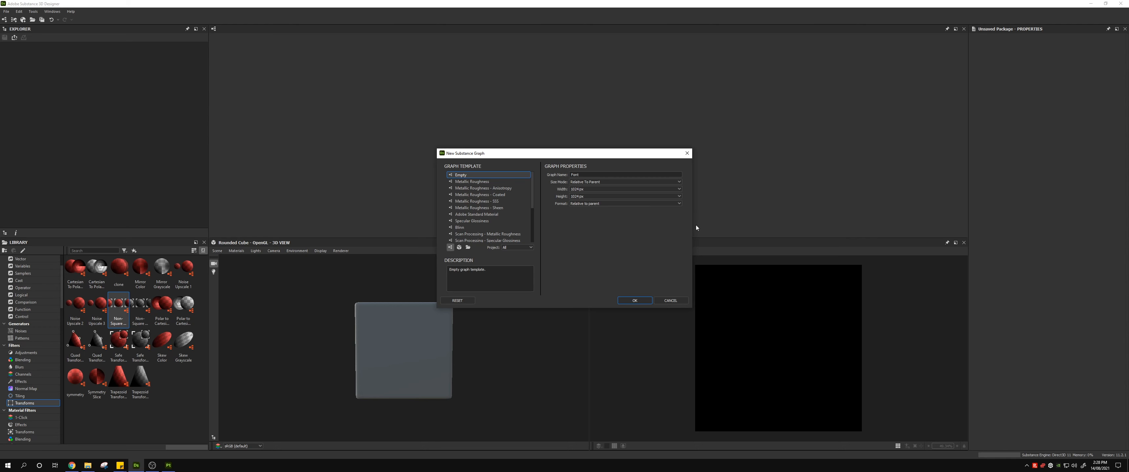
click(634, 301)
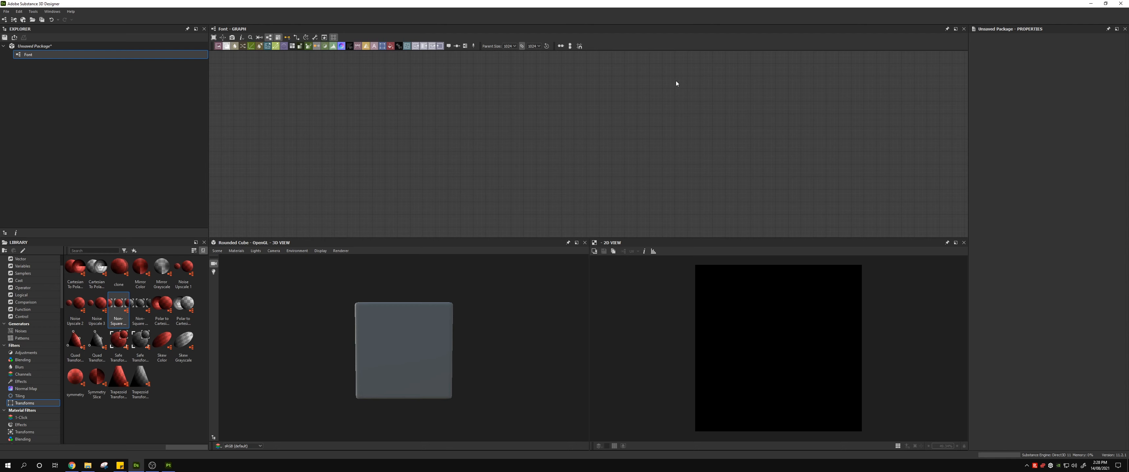
Step: Add an Output node with an RGBA diffuse usage entry and place it toward the right of the graph
key(space)
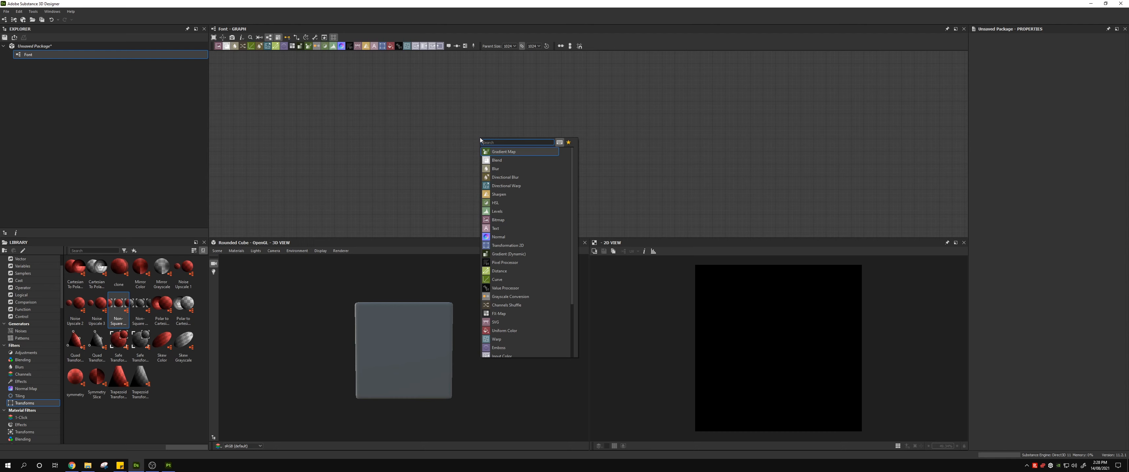
text(out)
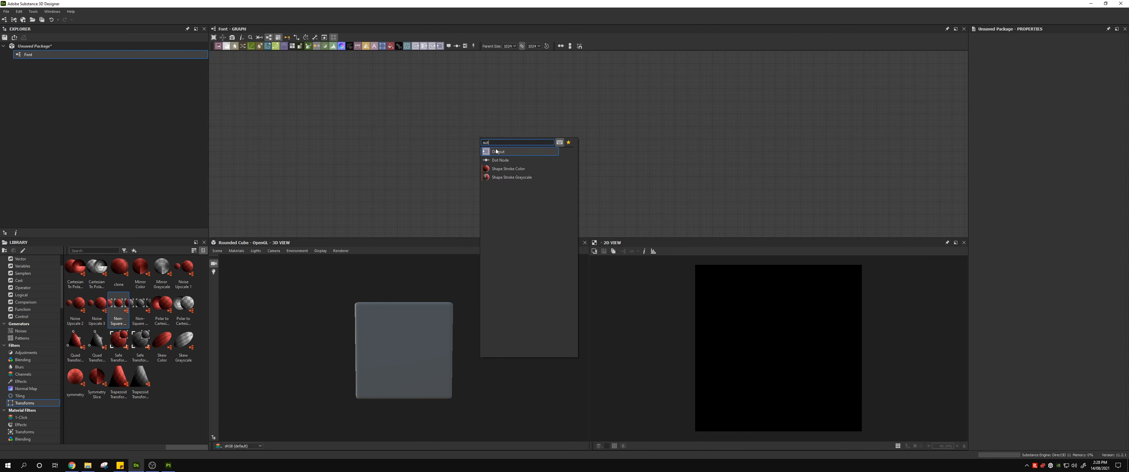
click(497, 151)
drag(488, 144, 565, 163)
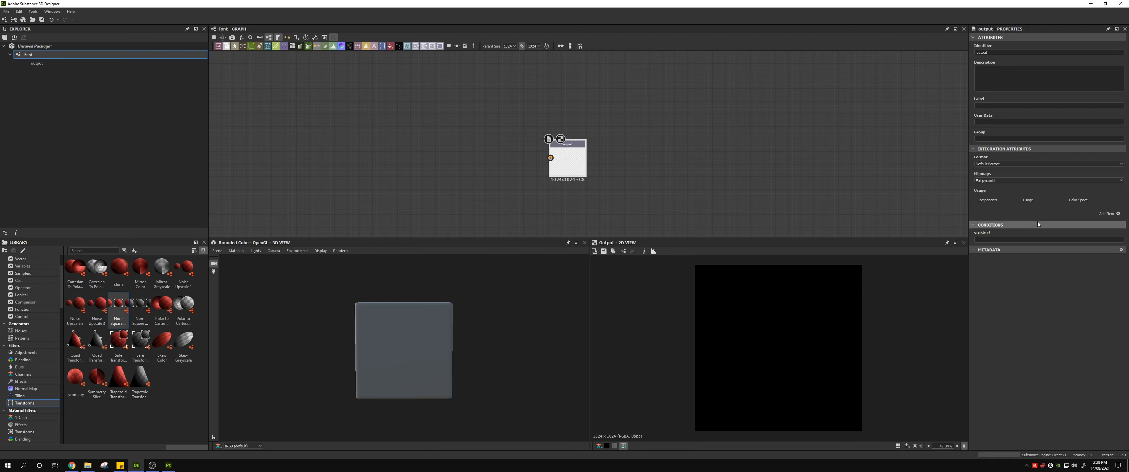
click(1118, 214)
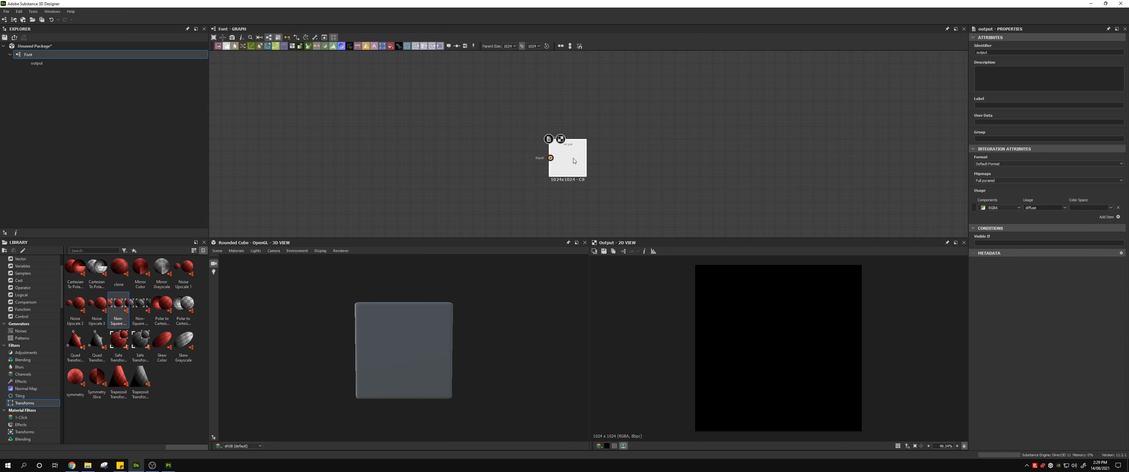
drag(586, 156, 712, 157)
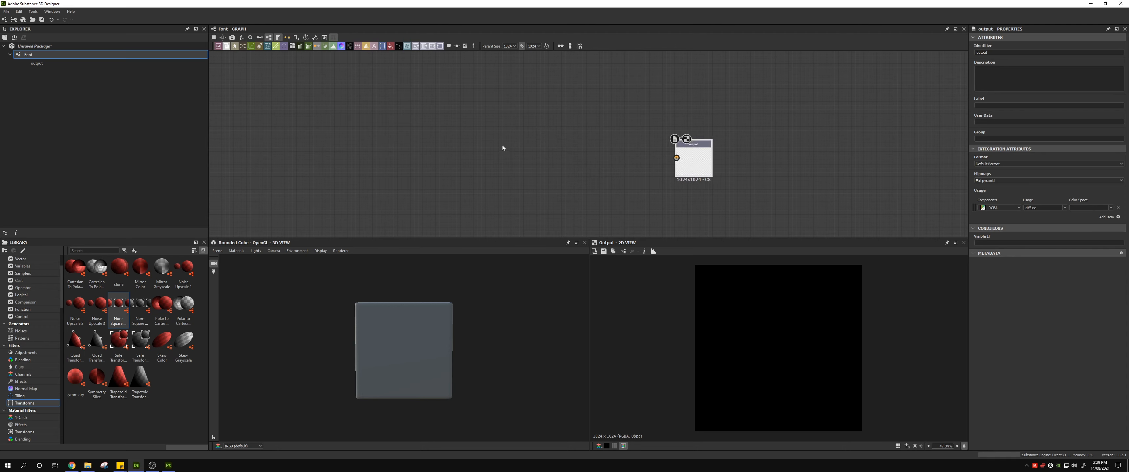
Step: Add a Text node to the graph and place it level with the Output node, on its input side
key(space)
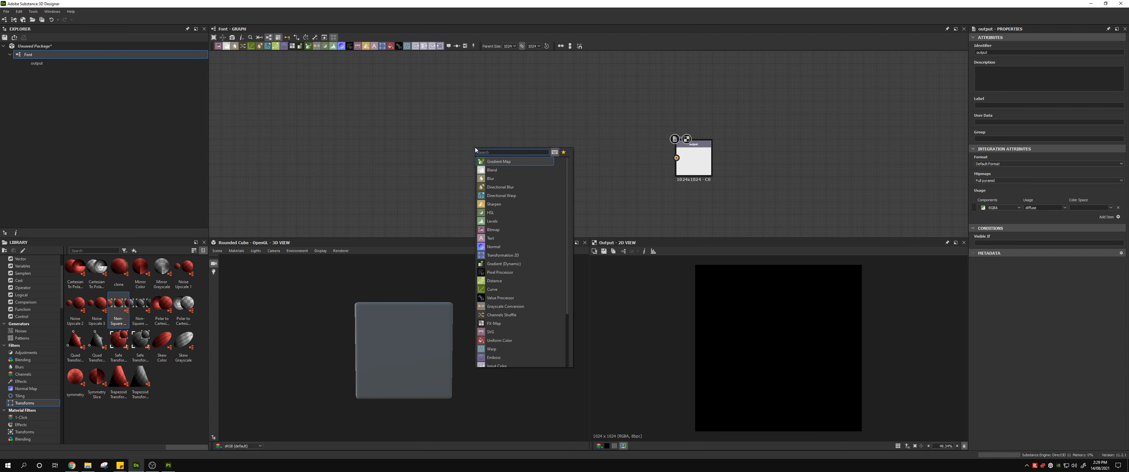
text(text)
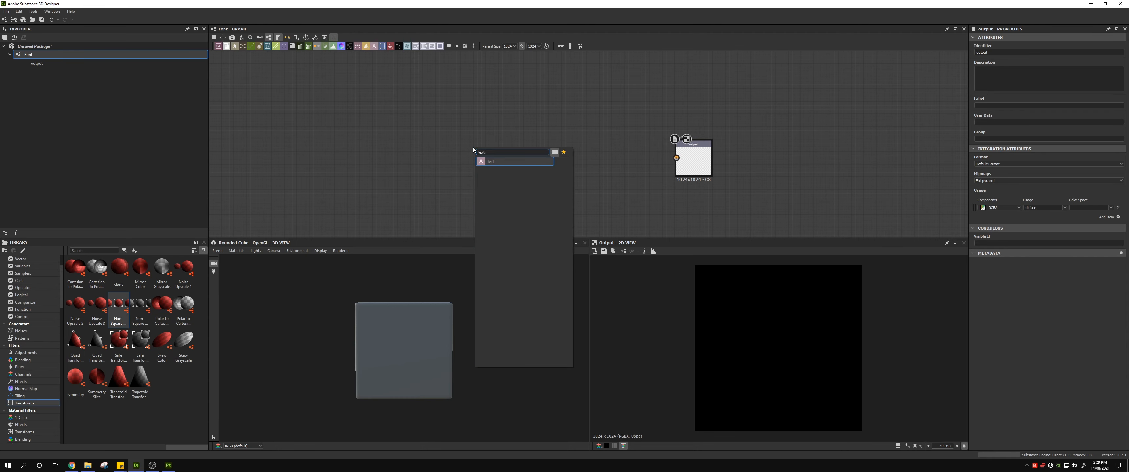
click(498, 161)
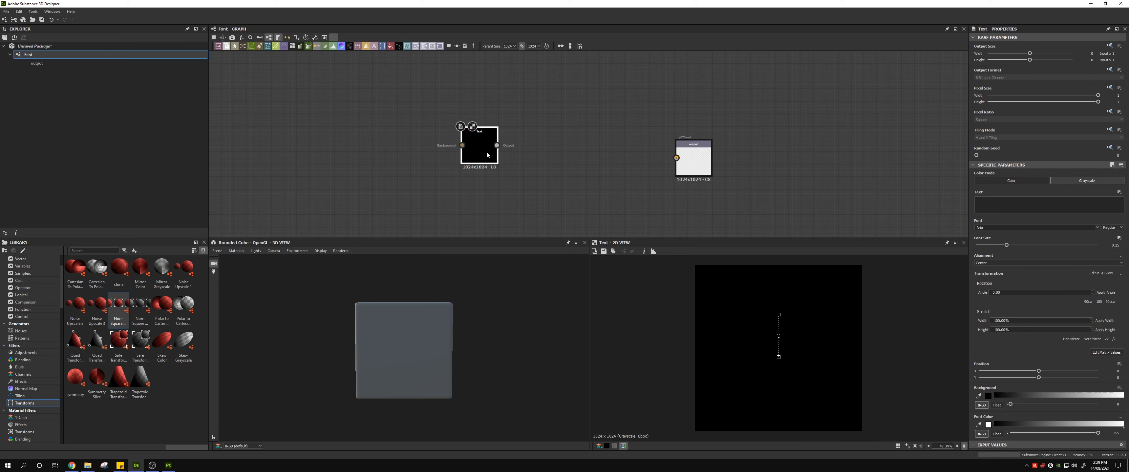
drag(484, 151, 533, 164)
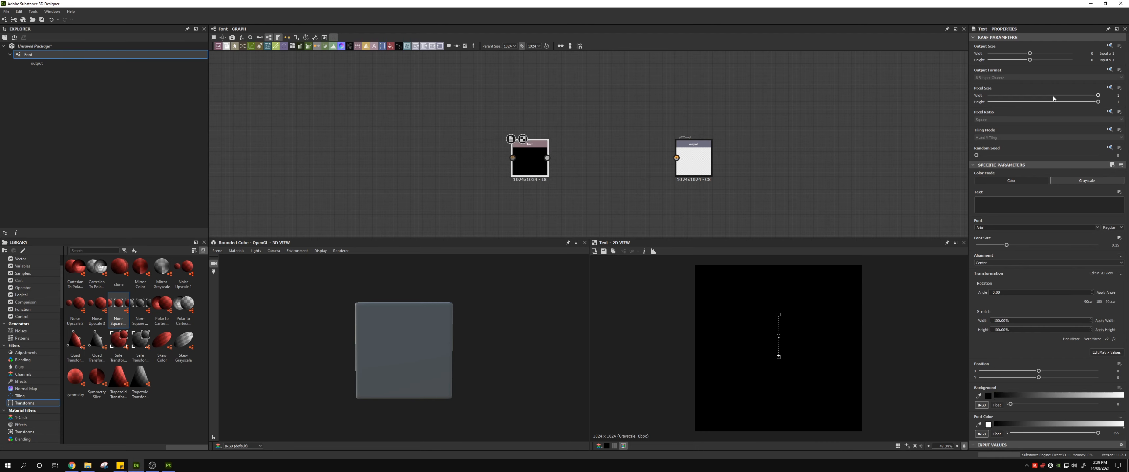
Step: Configure the Text node with Color mode, the text "Test" and the Broadway font
click(1006, 180)
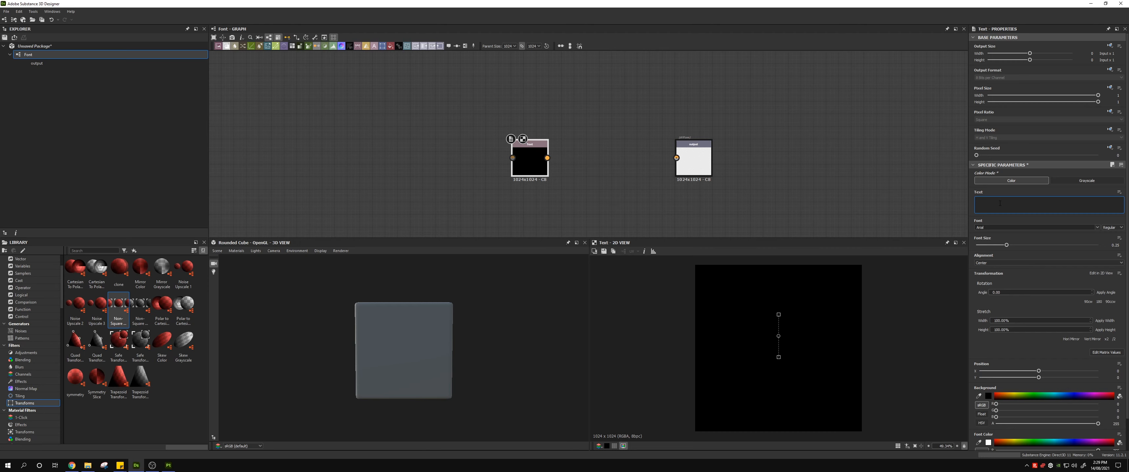
text(Test)
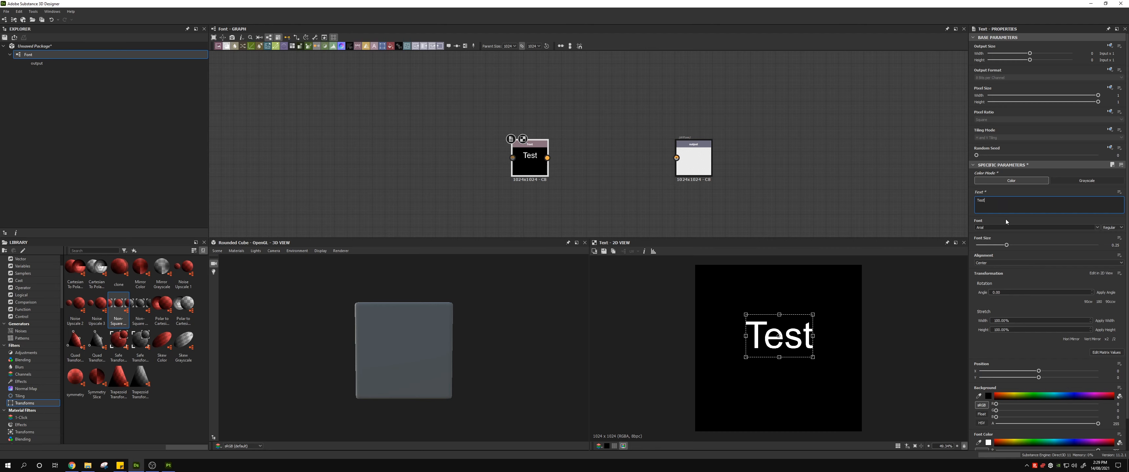
click(1096, 227)
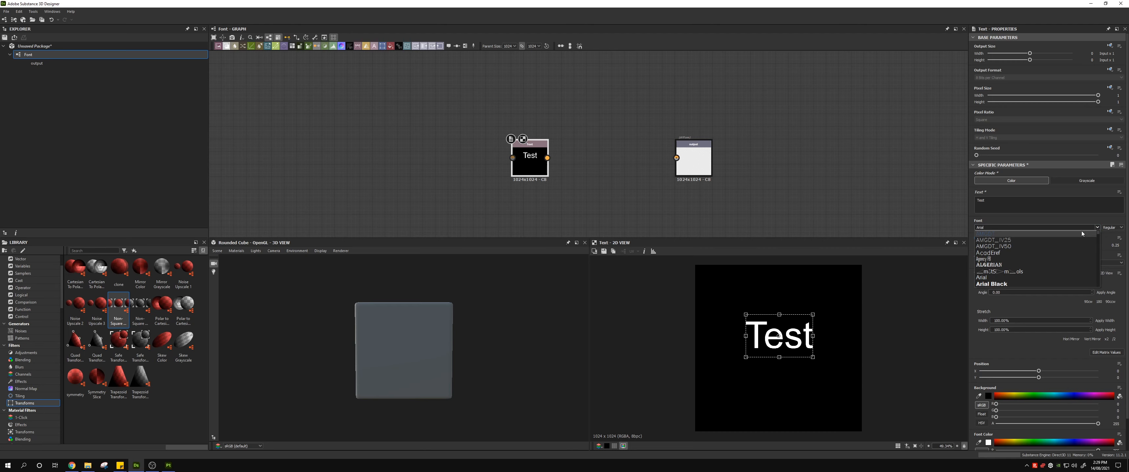
scroll(1047, 259, down, 3)
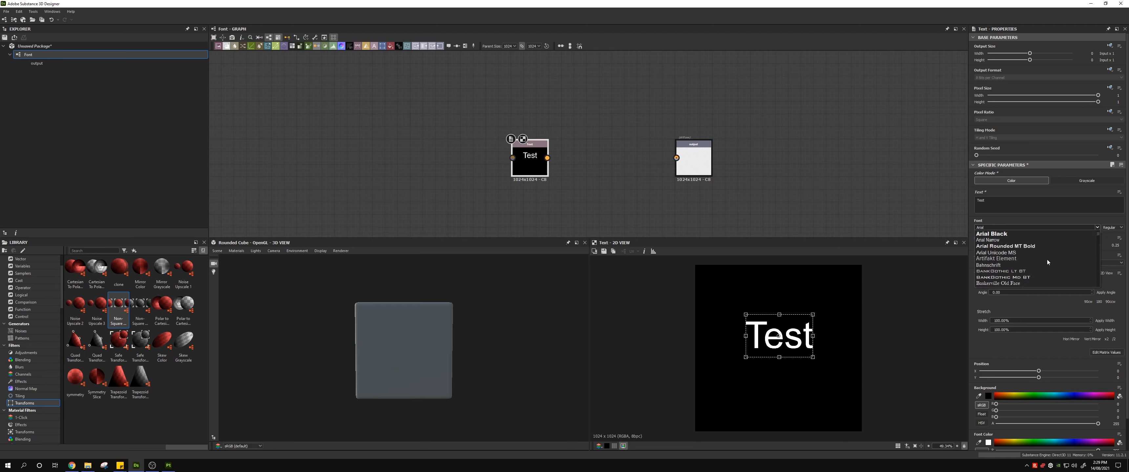
scroll(1042, 260, up, 2)
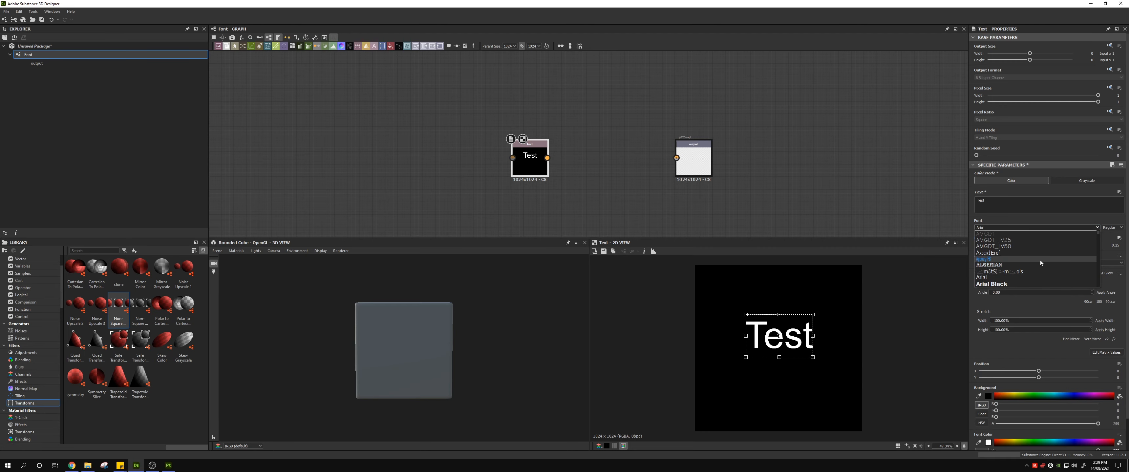
scroll(1039, 260, down, 2)
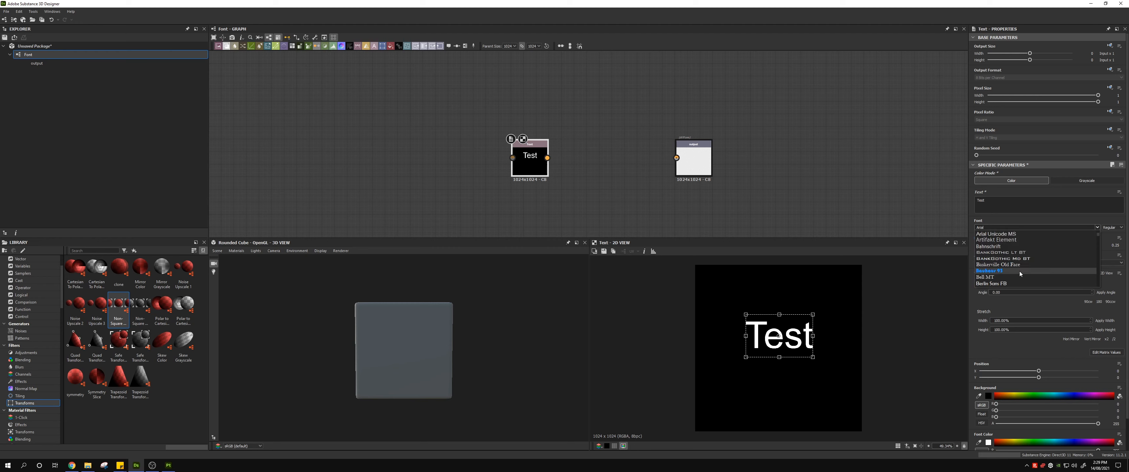
scroll(1020, 274, down, 4)
click(1007, 283)
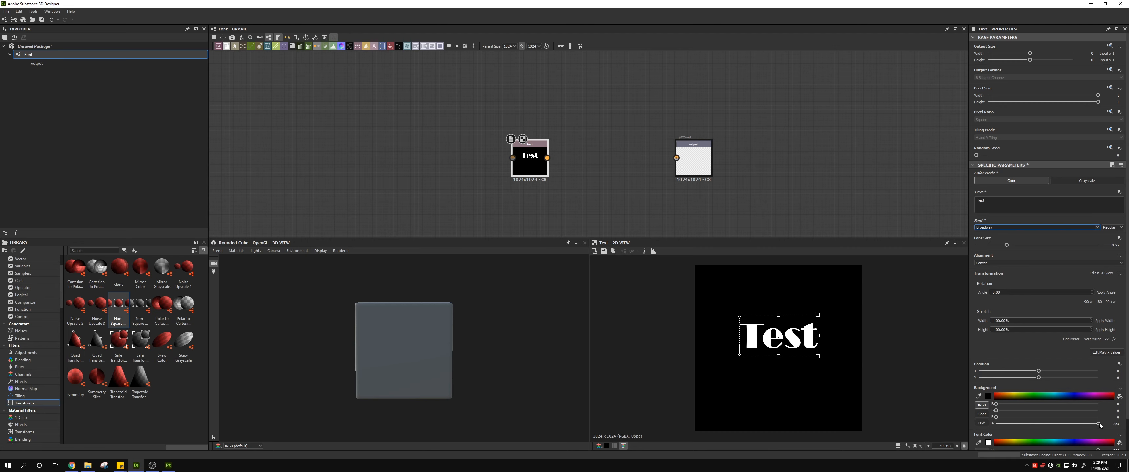
Step: Set the Text node's background alpha to 0 and connect its output to the Output node
drag(1098, 424, 977, 423)
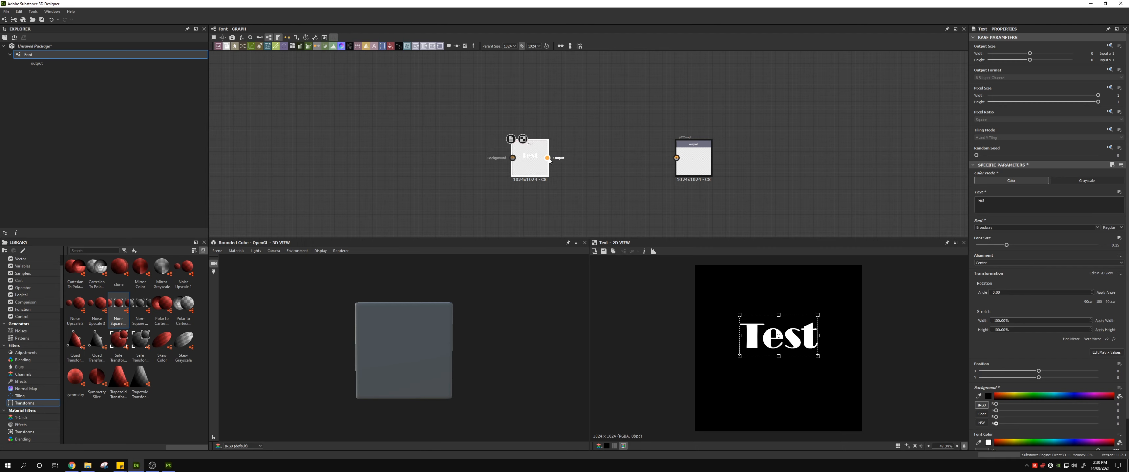
drag(571, 164, 675, 164)
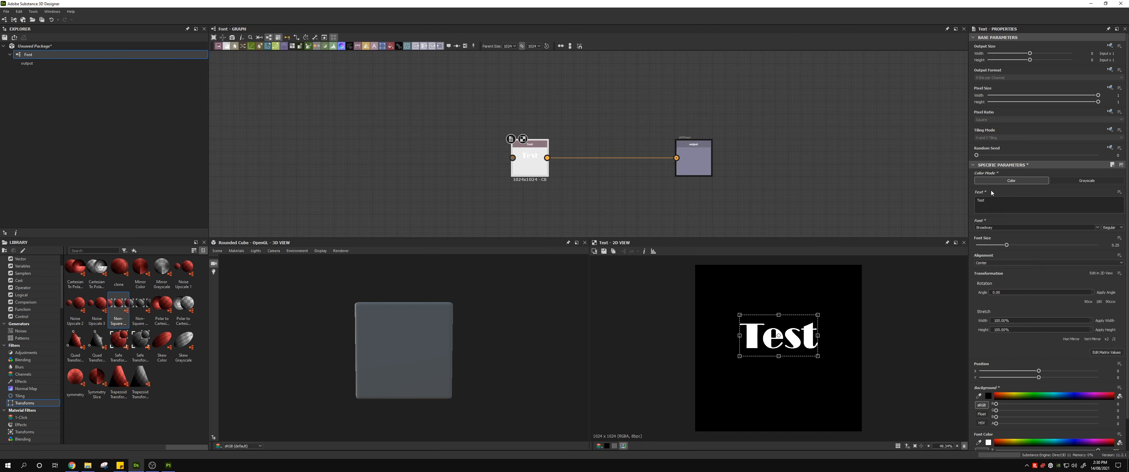
Step: Expose the Text node's Text, Font Size and Position parameters as new graph inputs
click(1118, 192)
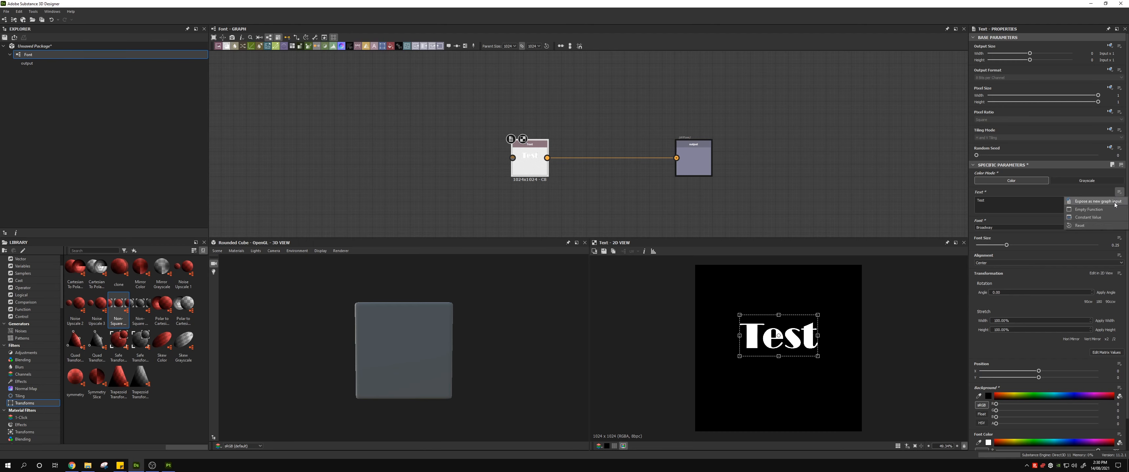
click(1114, 202)
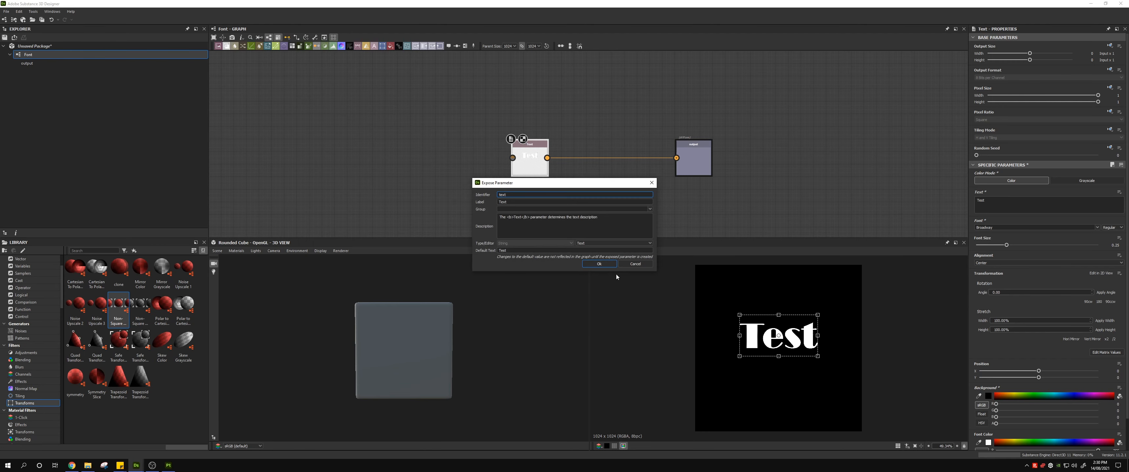
click(599, 264)
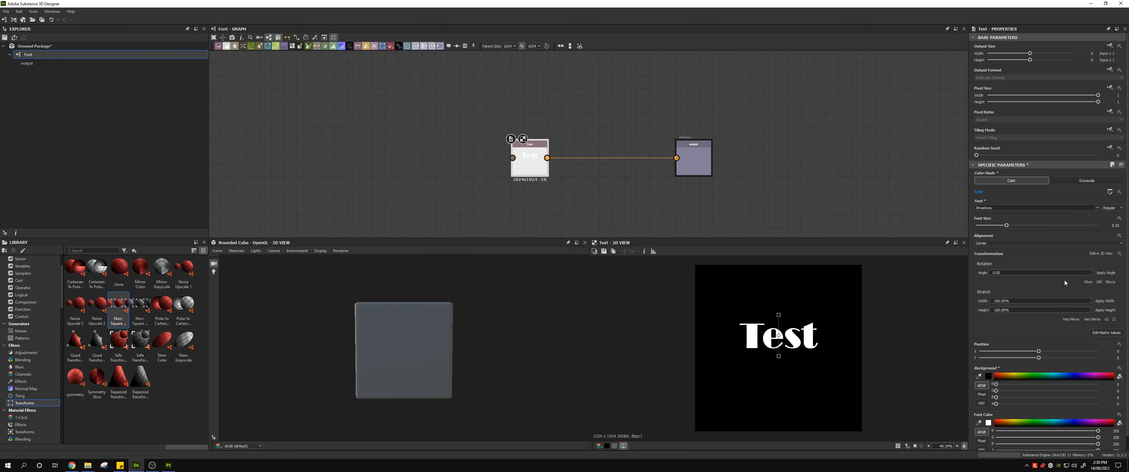
click(1119, 218)
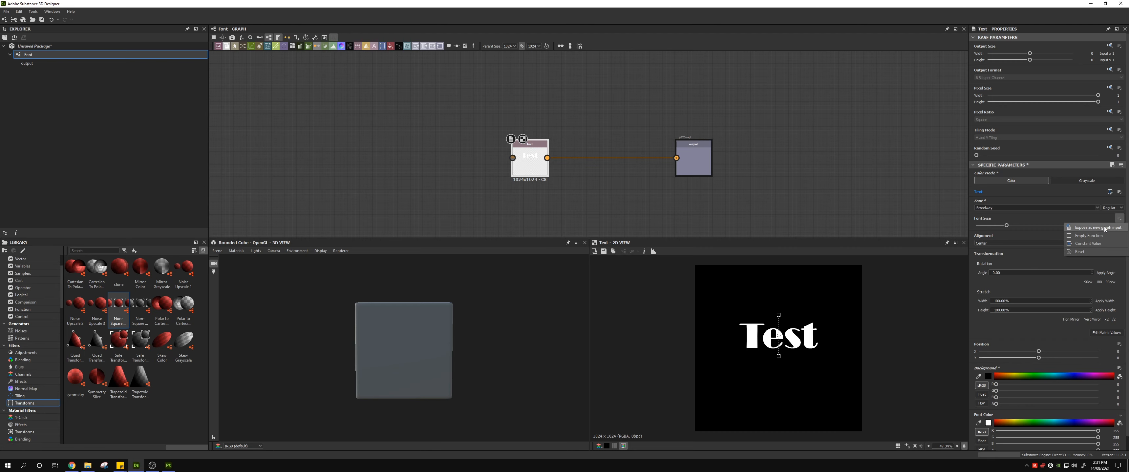
click(1105, 228)
click(598, 278)
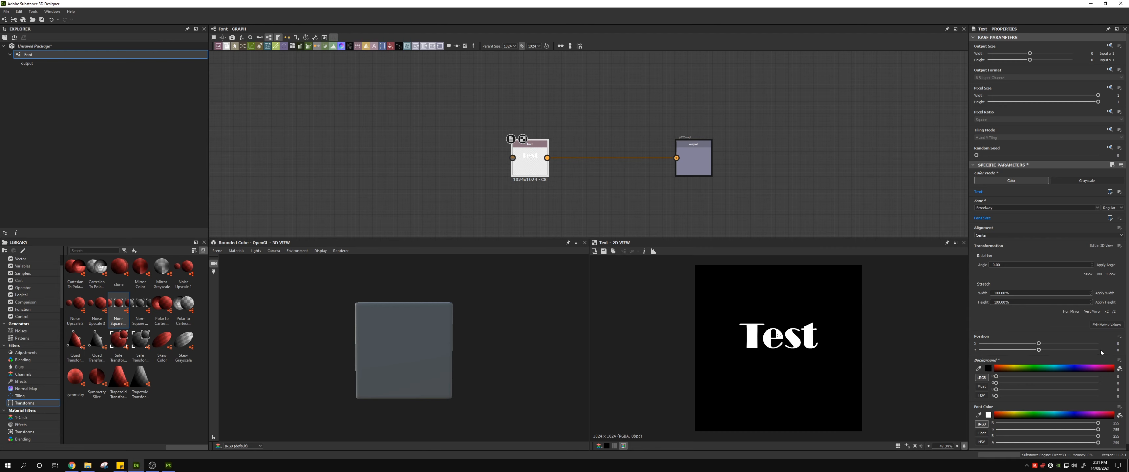
click(1118, 337)
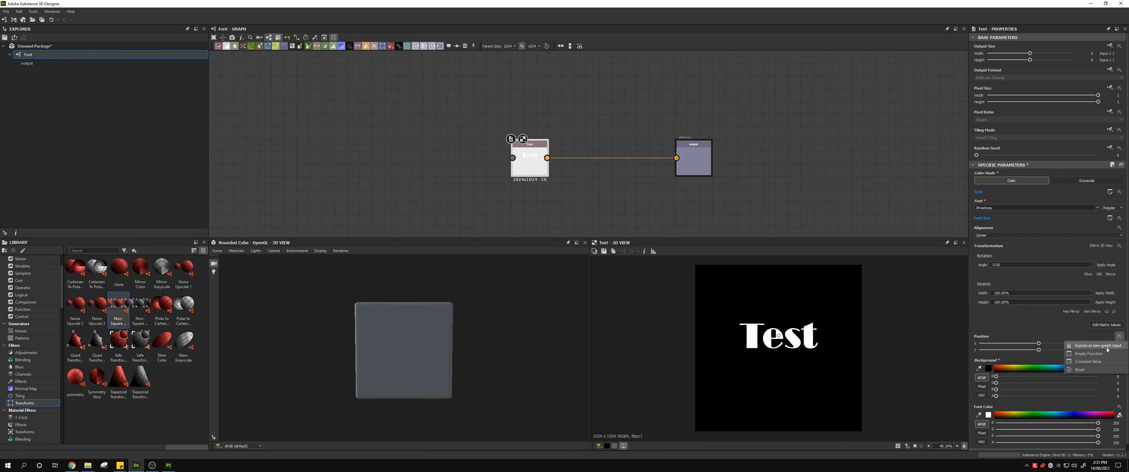
click(1106, 346)
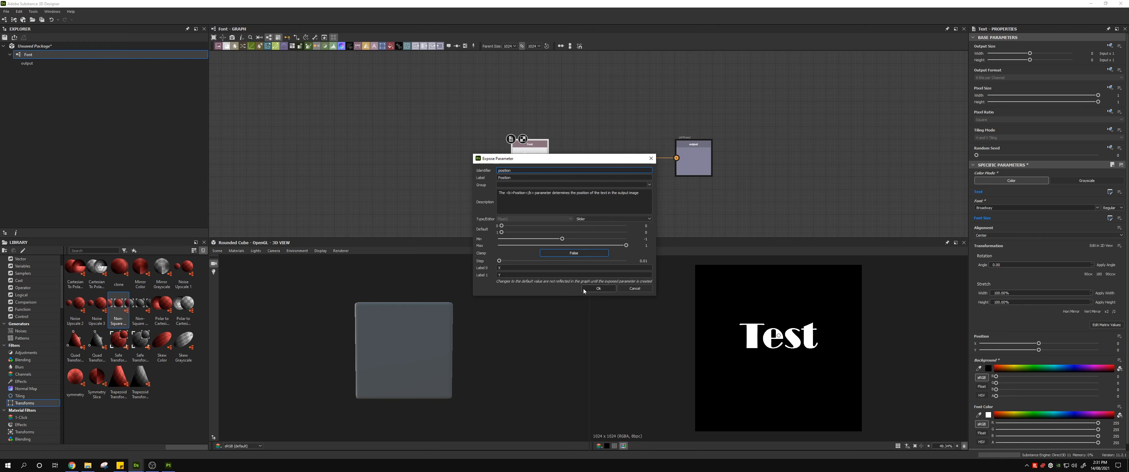
click(597, 289)
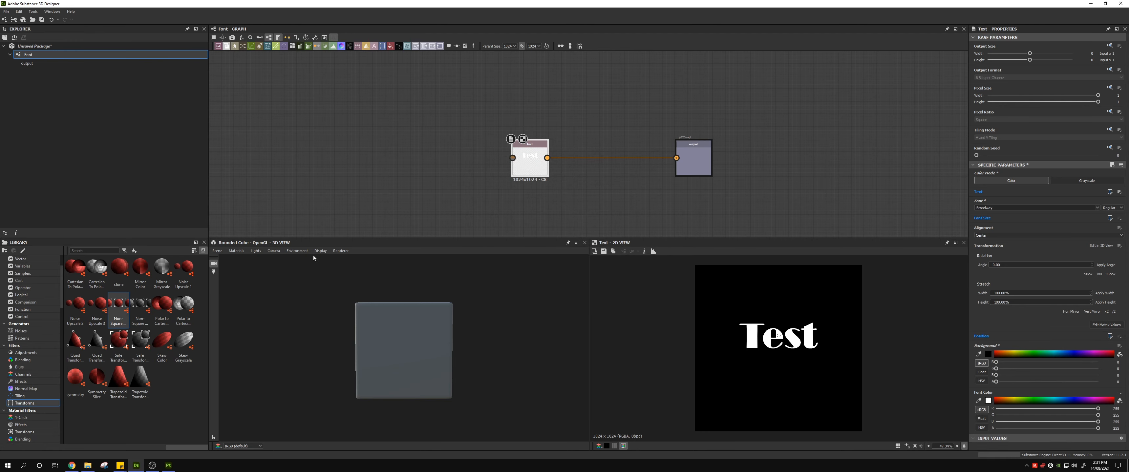
Step: Save the unsaved package as Font.sbs in the Text_Tool project folder
click(53, 46)
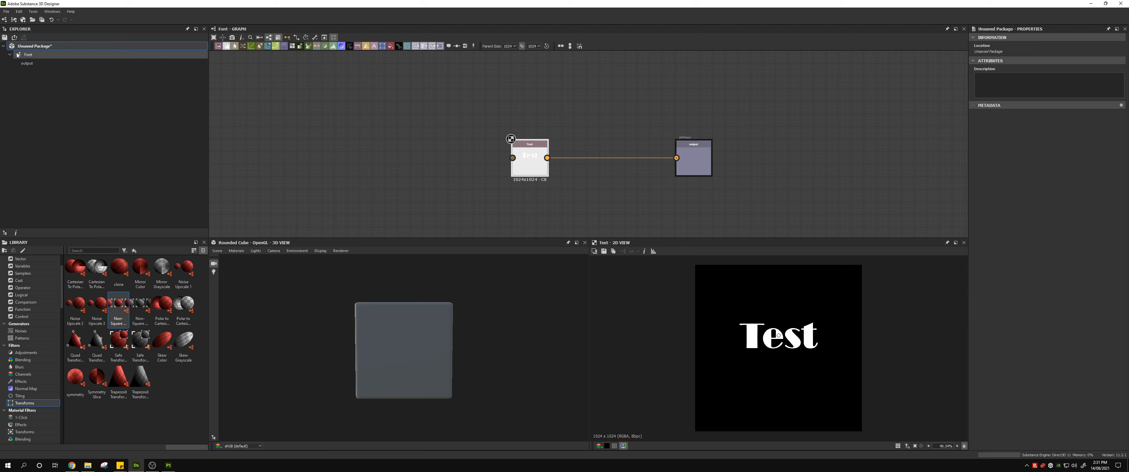
right_click(50, 47)
click(93, 94)
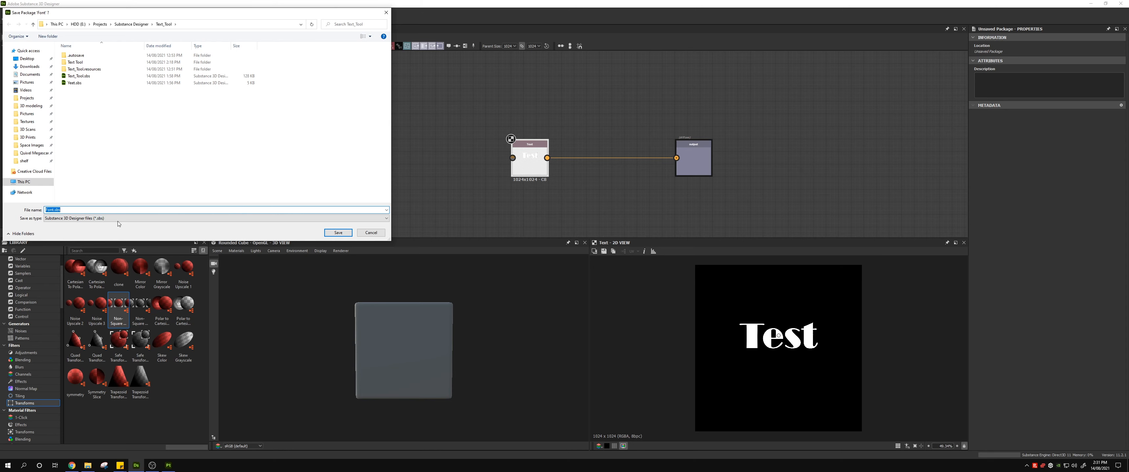
click(332, 233)
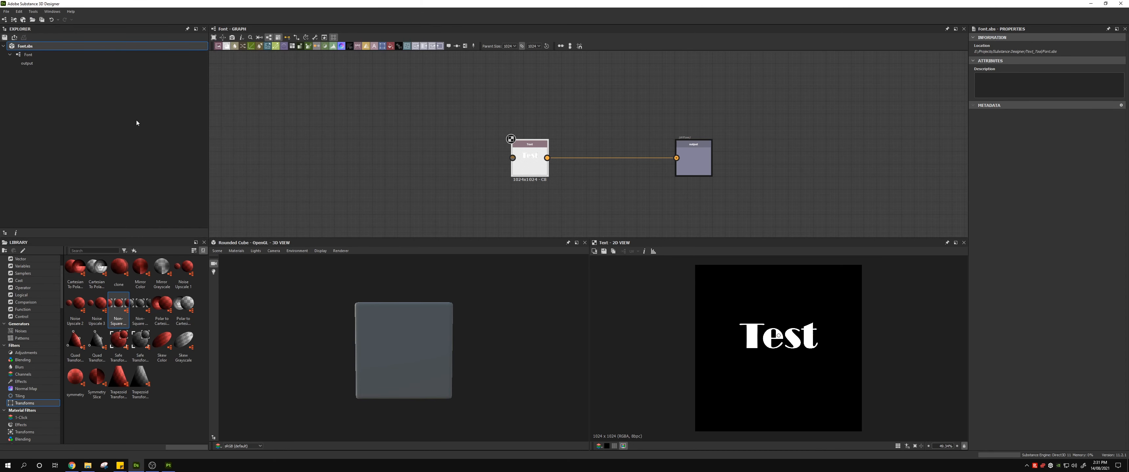
Step: Publish the Font package as Font.sbsar in the Text_Tool folder with Auto archive compression
right_click(34, 47)
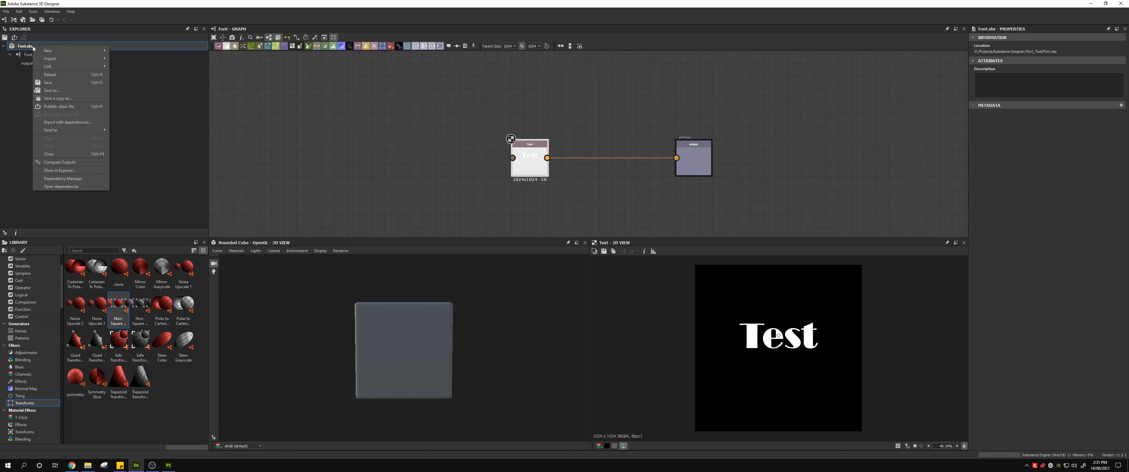
click(67, 106)
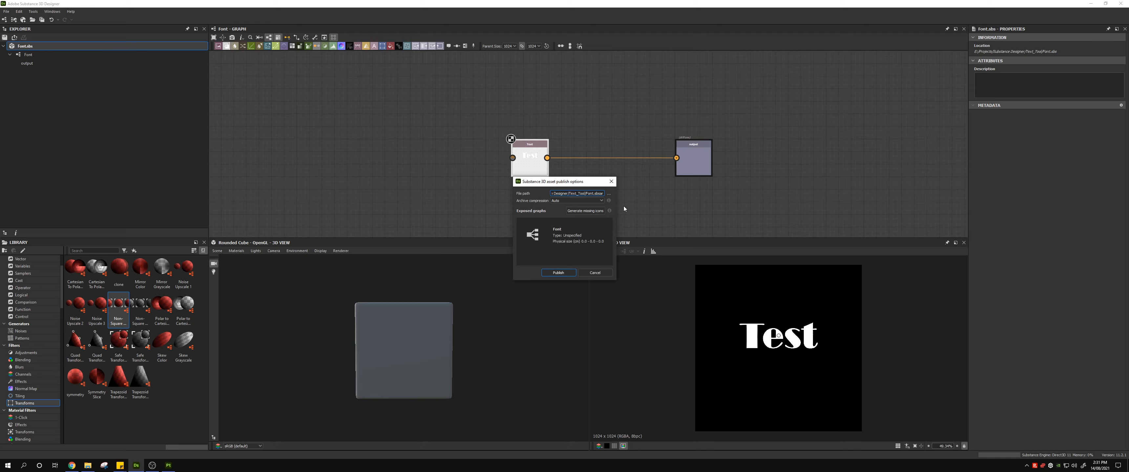
drag(616, 202, 699, 202)
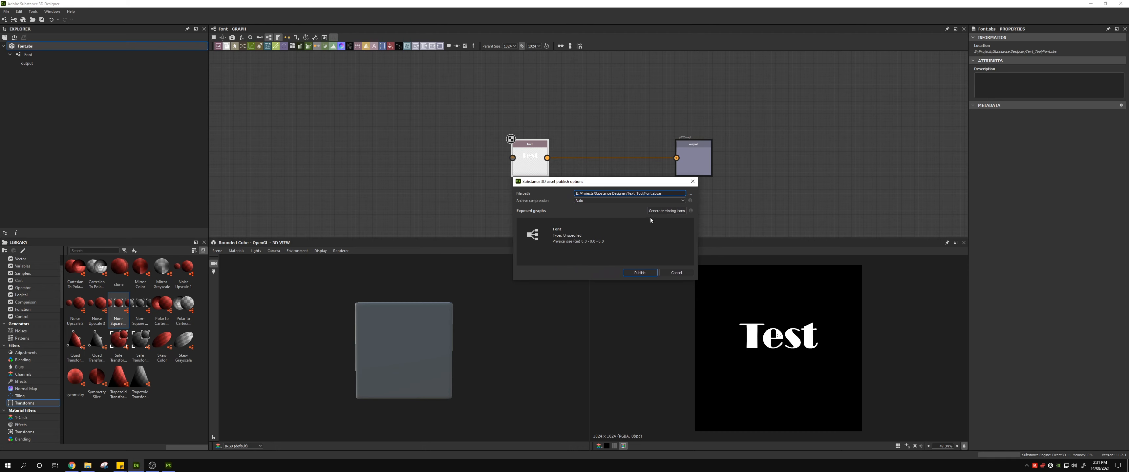
click(642, 272)
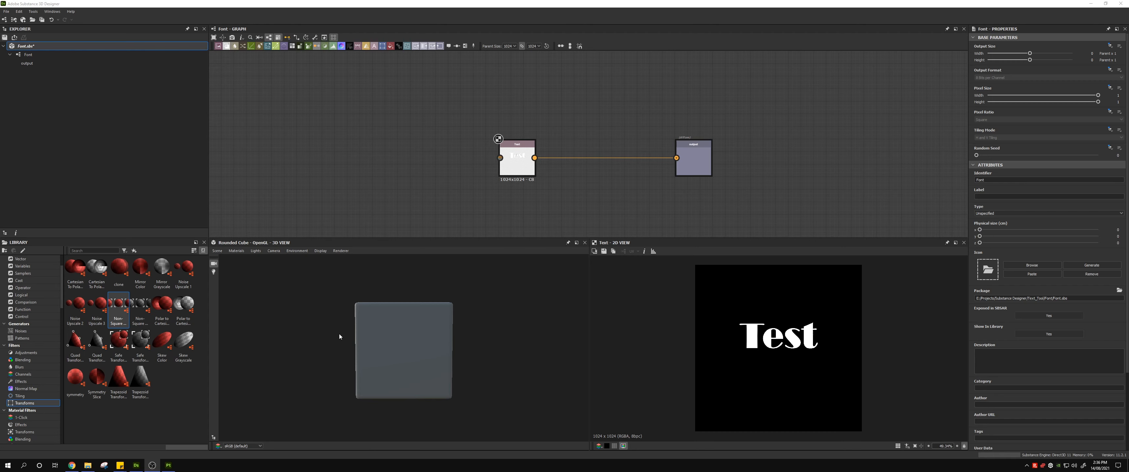
Step: Switch to Substance 3D Painter and bring Font.sbsar from File Explorer into its resource import dialog
click(169, 466)
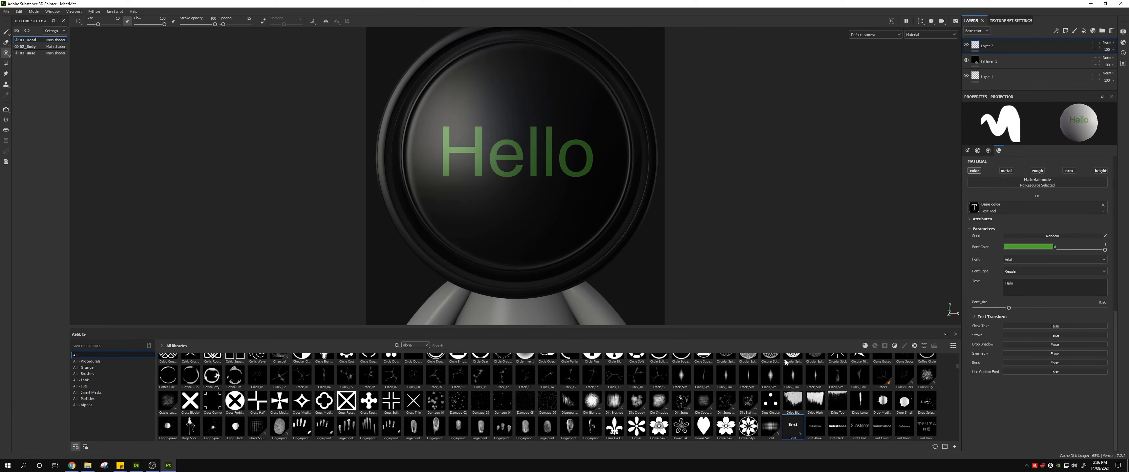
click(87, 466)
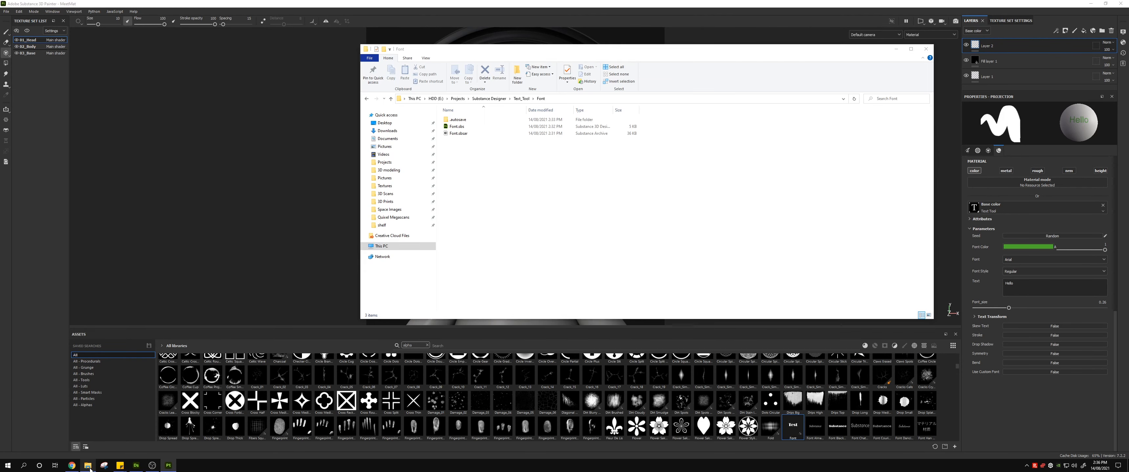
drag(563, 185, 570, 368)
click(459, 134)
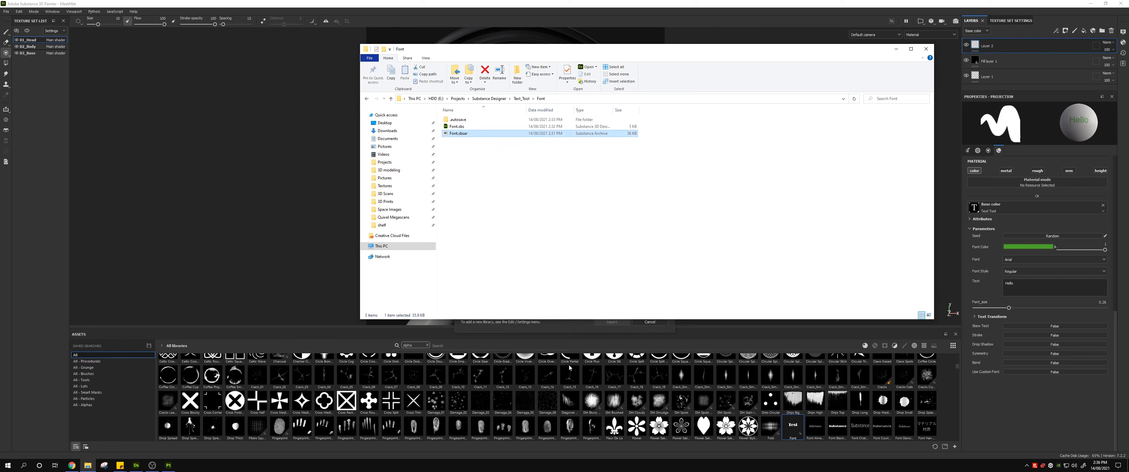
click(896, 48)
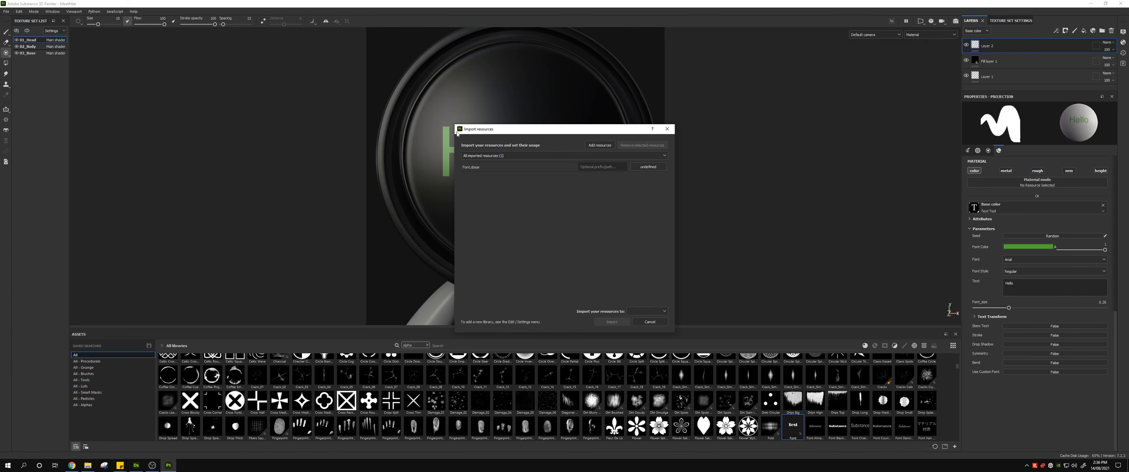
drag(479, 125, 454, 66)
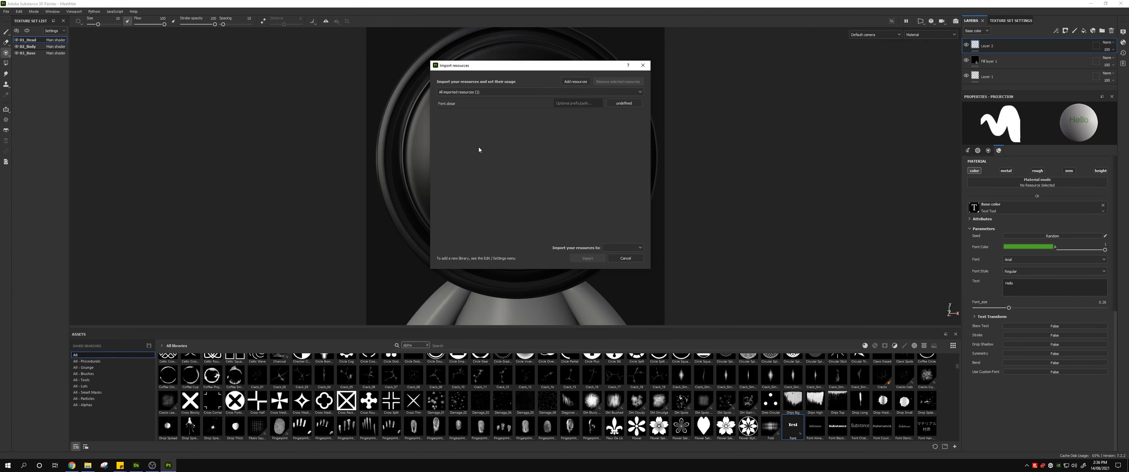
Step: Set the usage of Font.sbsar to alpha and import it into the current session
click(631, 103)
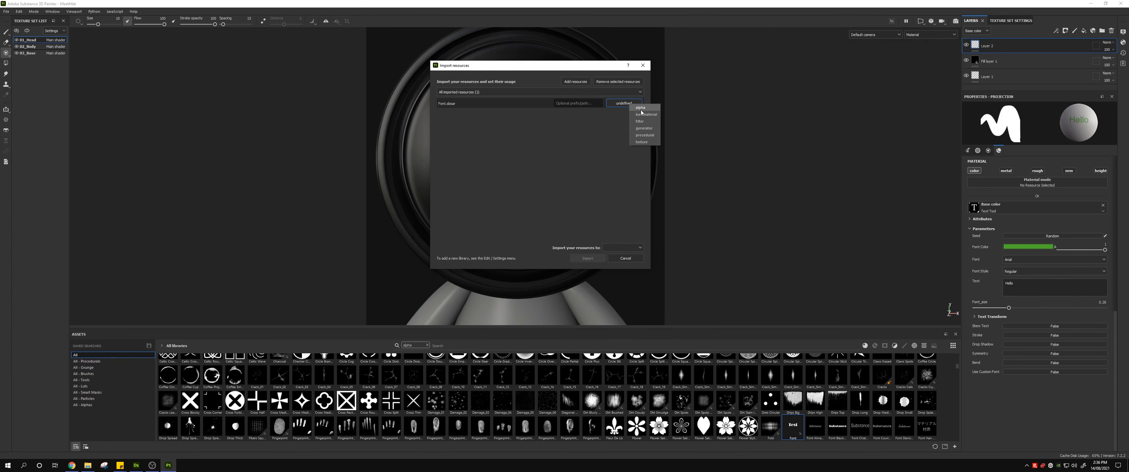
click(639, 116)
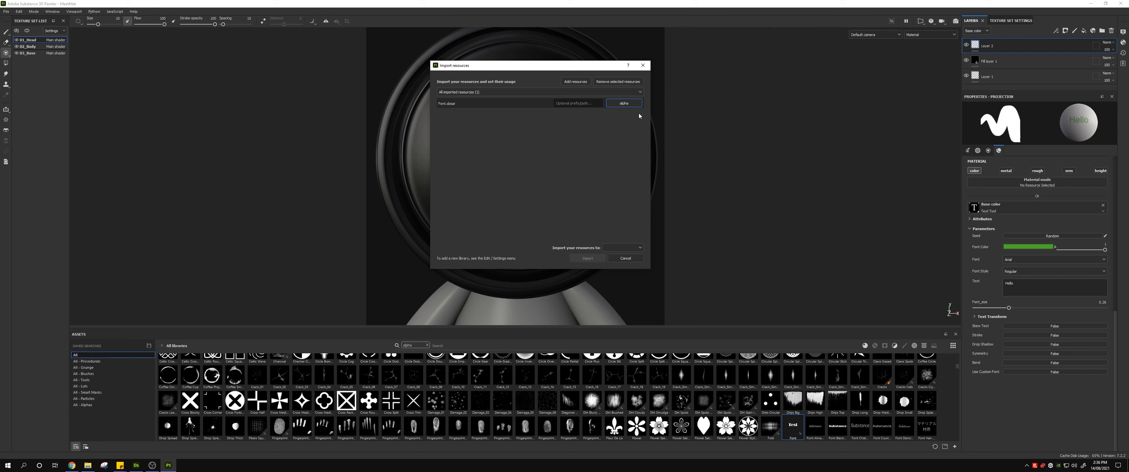
click(622, 249)
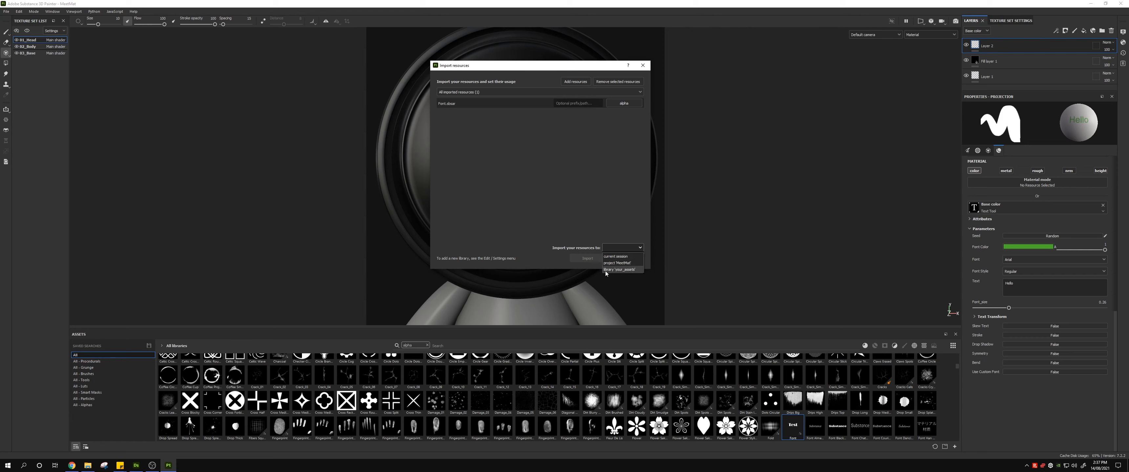
click(636, 258)
click(587, 259)
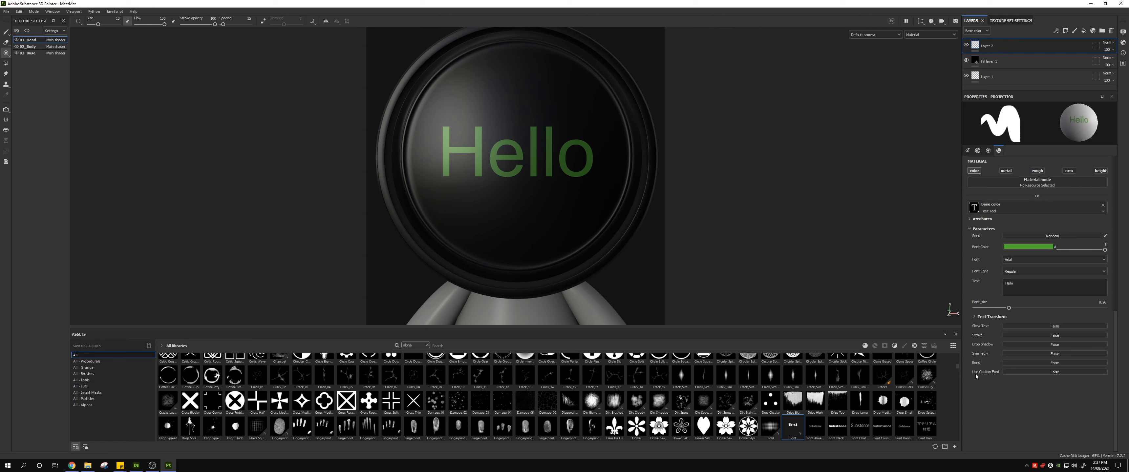
Step: Enable Use Custom Font on the Text Tool and assign the Font asset to its image input
click(1025, 372)
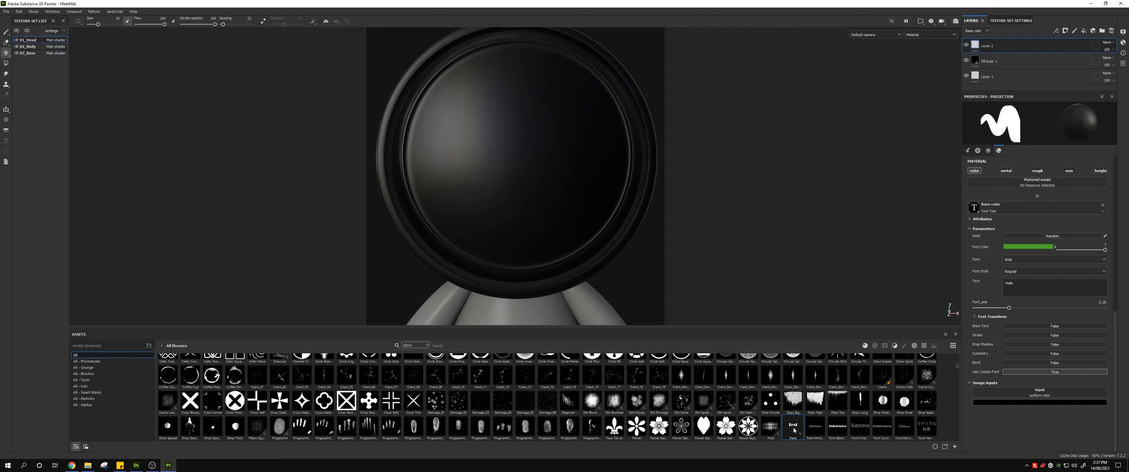
drag(794, 430, 1037, 393)
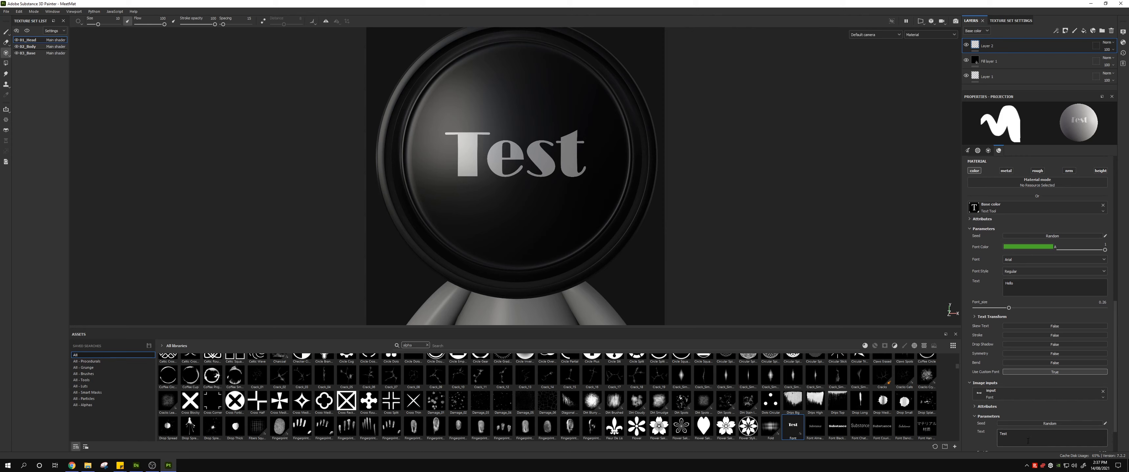
Step: Set the custom Font input's text to "Hello" and adjust its font size and Position X
scroll(1030, 408, down, 2)
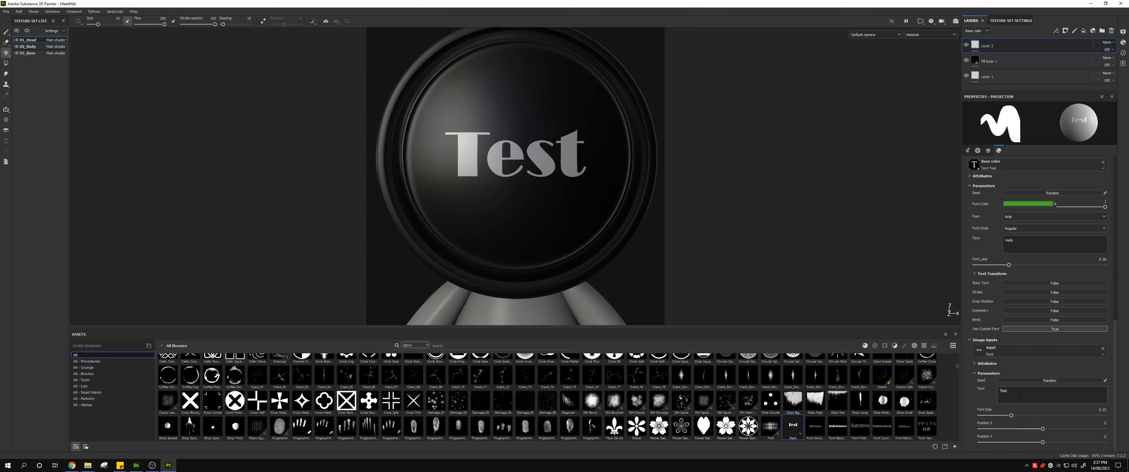
text(Hello)
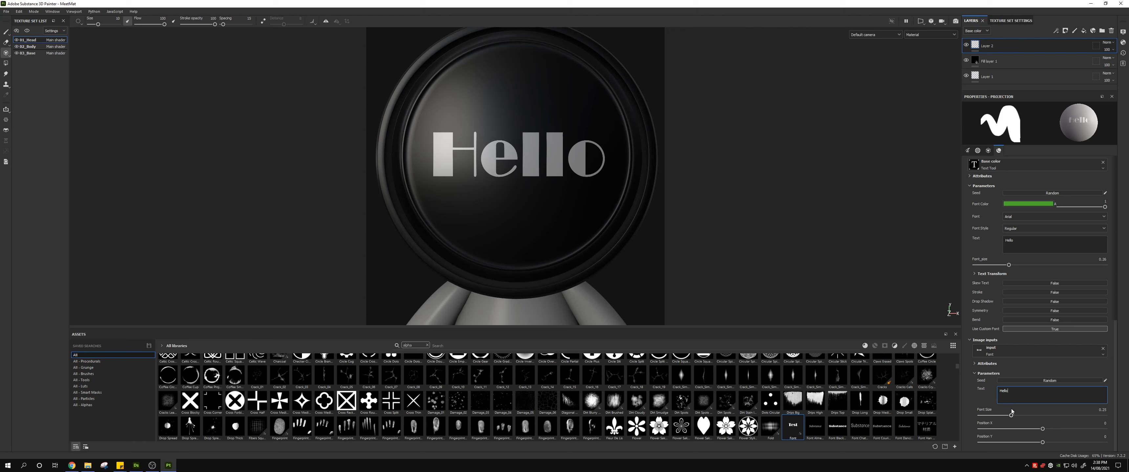
drag(1011, 415, 1042, 430)
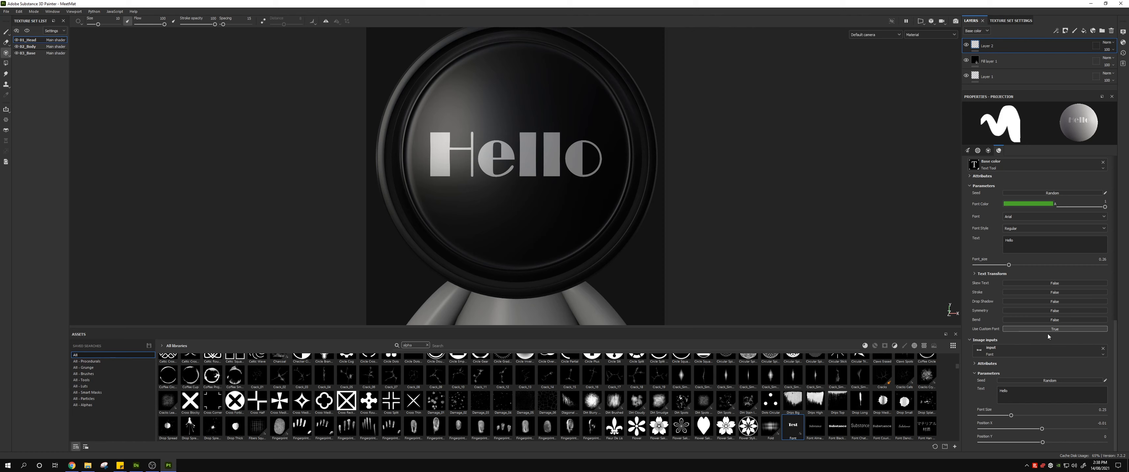
Step: Try the Bend, Drop Shadow, Stroke and Skew Text options on the custom-font text, switching each one back off
click(1039, 319)
click(1042, 321)
click(1041, 301)
click(1041, 302)
click(1047, 293)
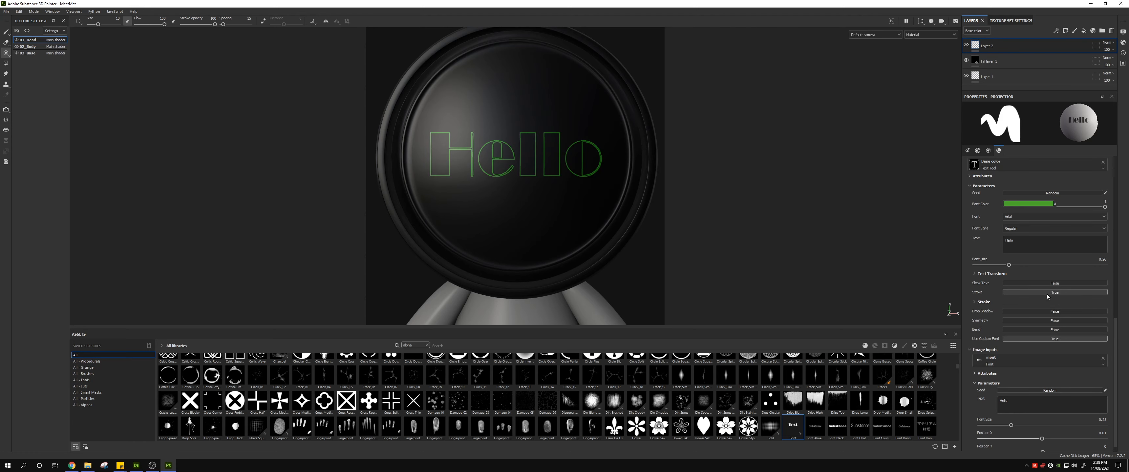
click(1047, 293)
click(1018, 285)
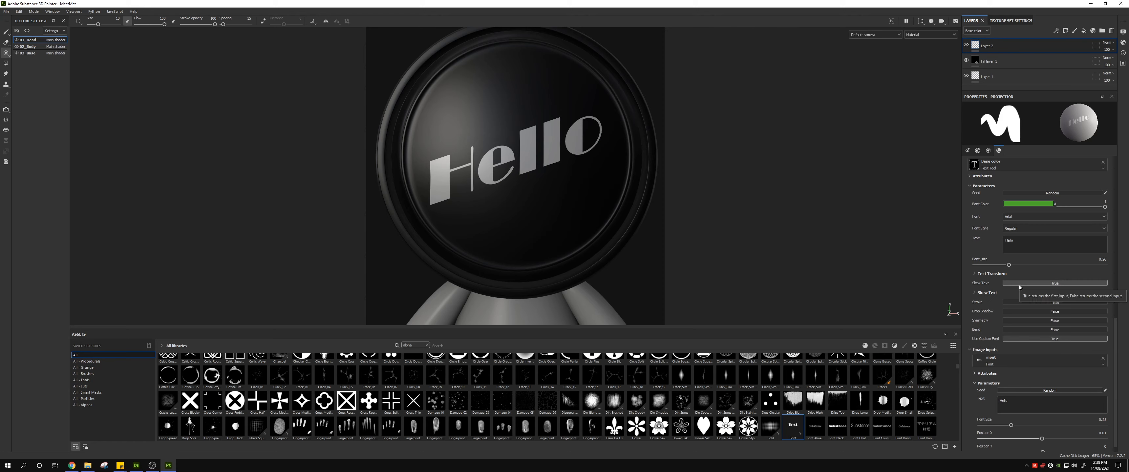
click(1018, 285)
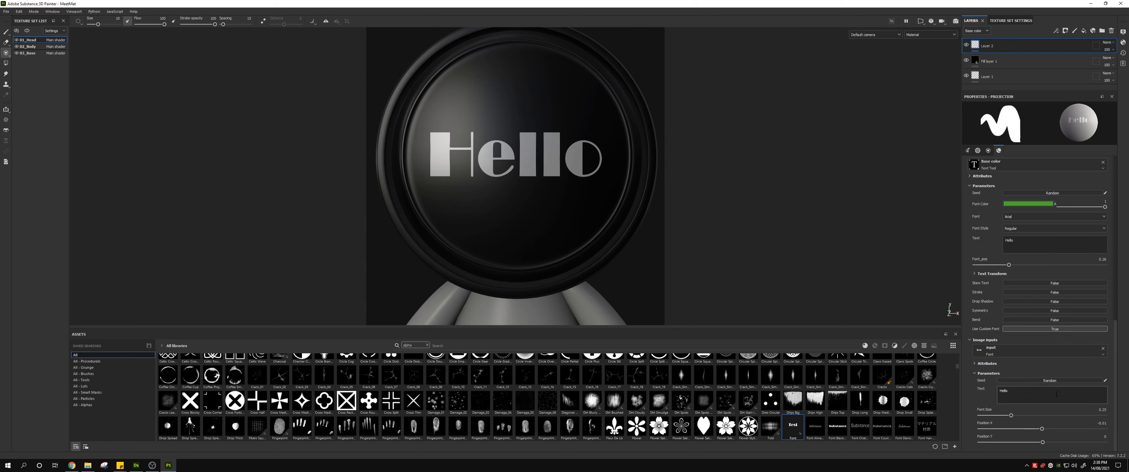